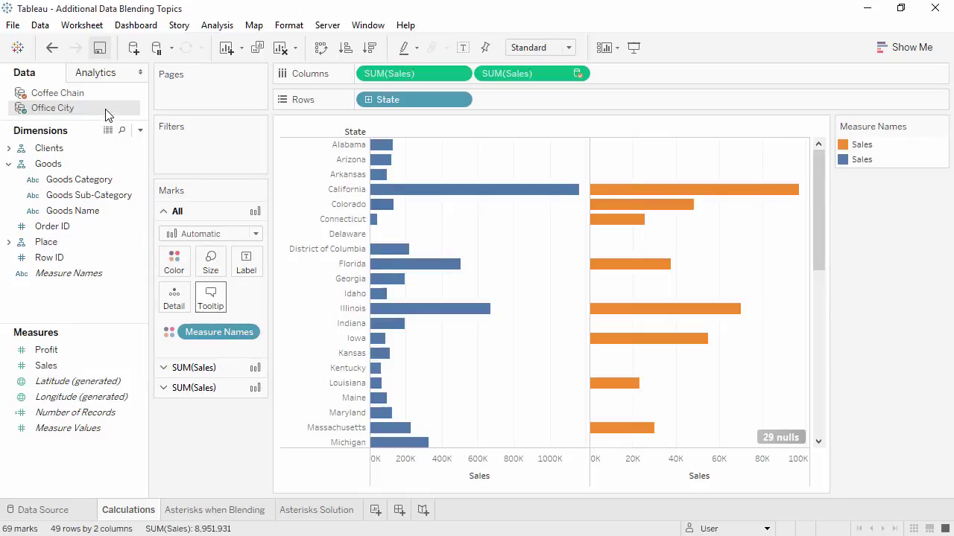
Create a new Office City calculated field reading [Sales]+SUM([Coffee Chain].[Sales]).
{"action": "right_click", "coordinate": [83, 297]}
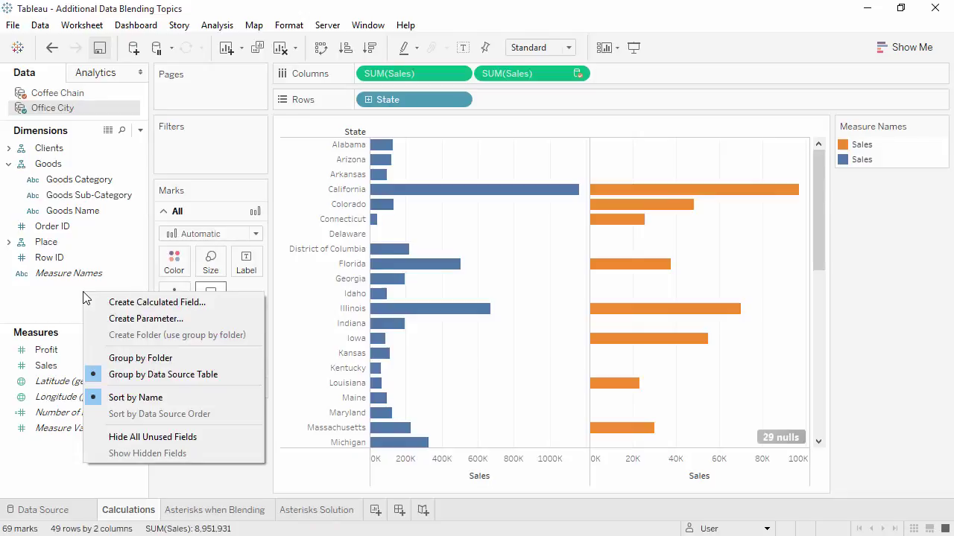
{"action": "left_click", "coordinate": [102, 303]}
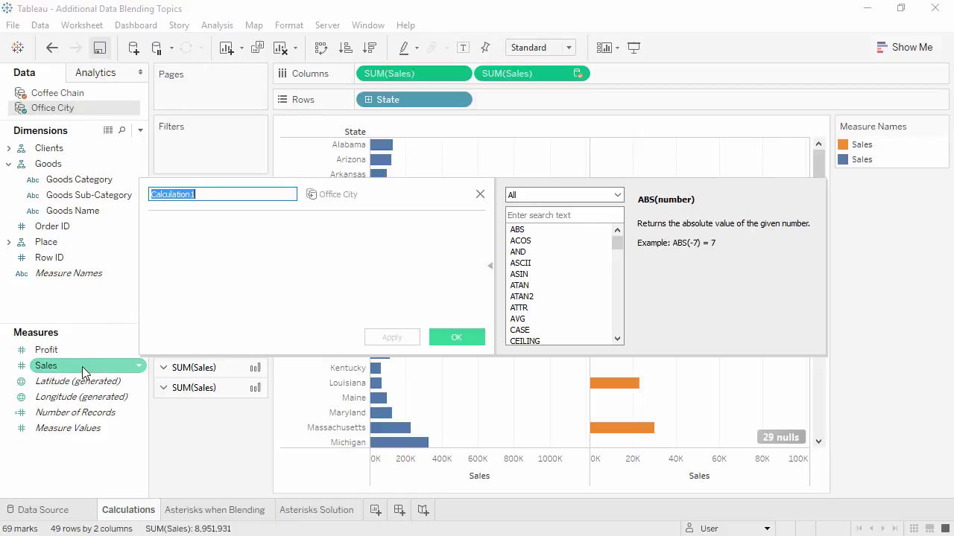
{"action": "left_click_drag", "start_coordinate": [82, 366], "coordinate": [177, 306]}
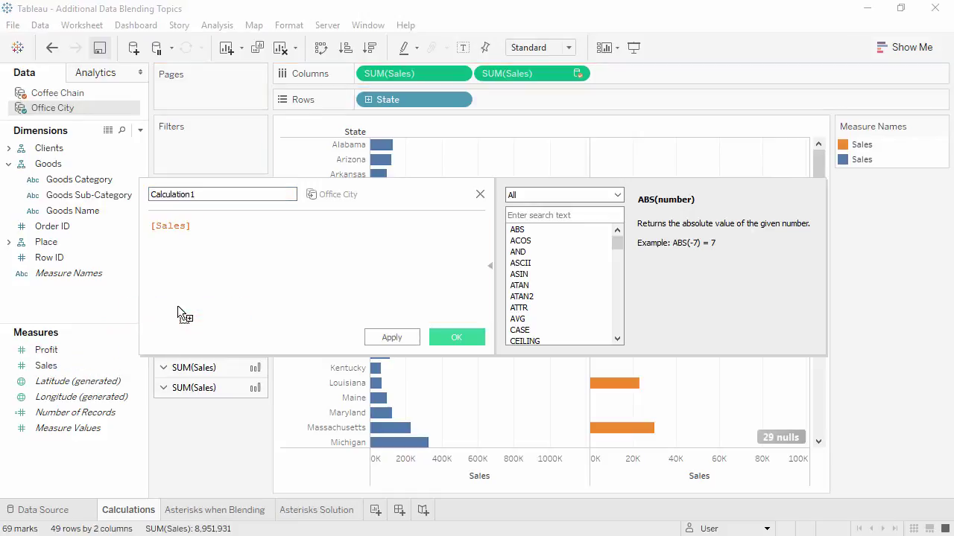
{"action": "type", "text": "+"}
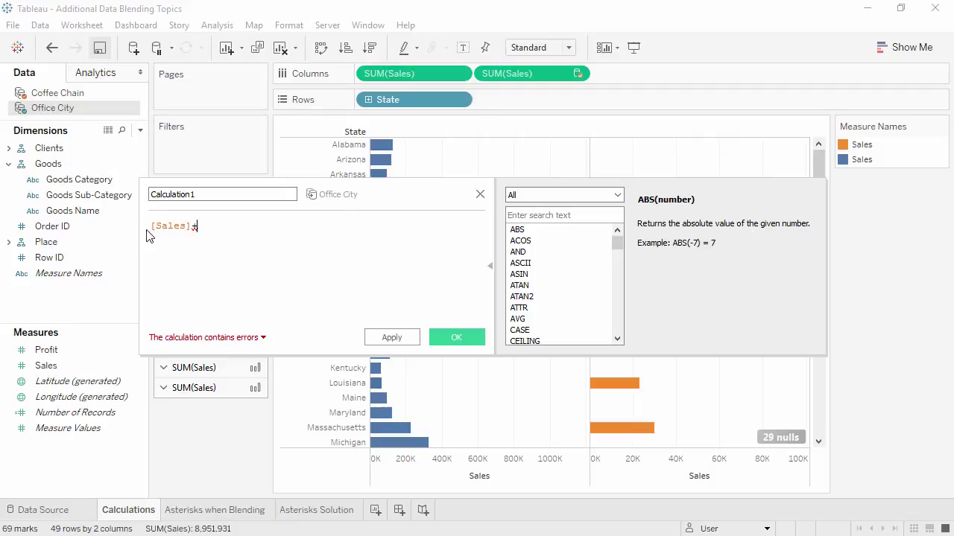
{"action": "left_click", "coordinate": [123, 95]}
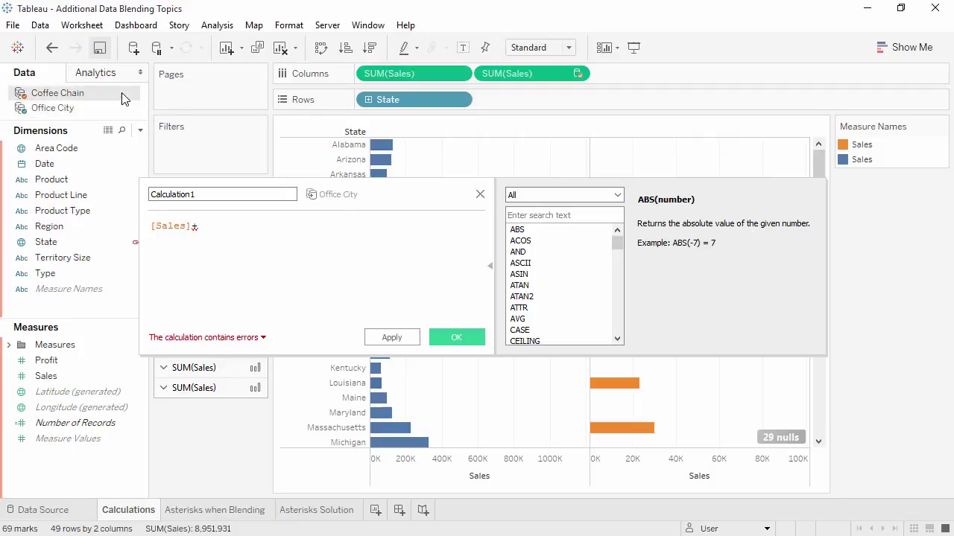
{"action": "left_click", "coordinate": [82, 377]}
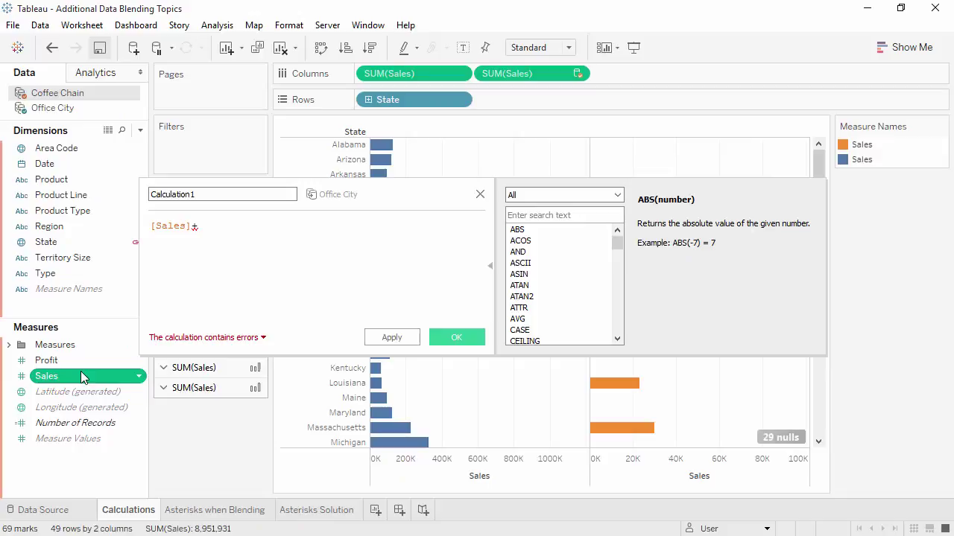
{"action": "left_click_drag", "start_coordinate": [82, 377], "coordinate": [282, 280]}
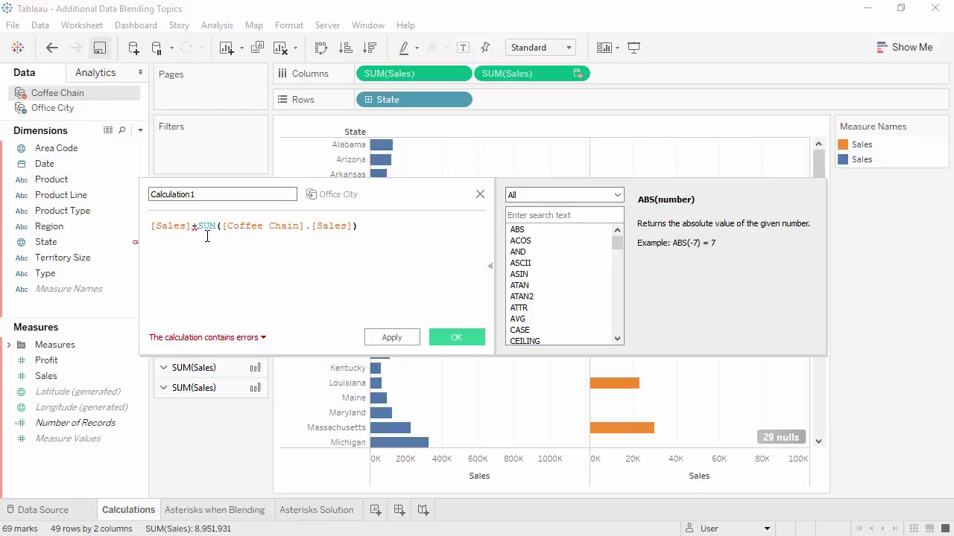
Check the calculation error and wrap [Sales] in SUM() to fix the formula.
{"action": "left_click", "coordinate": [189, 341]}
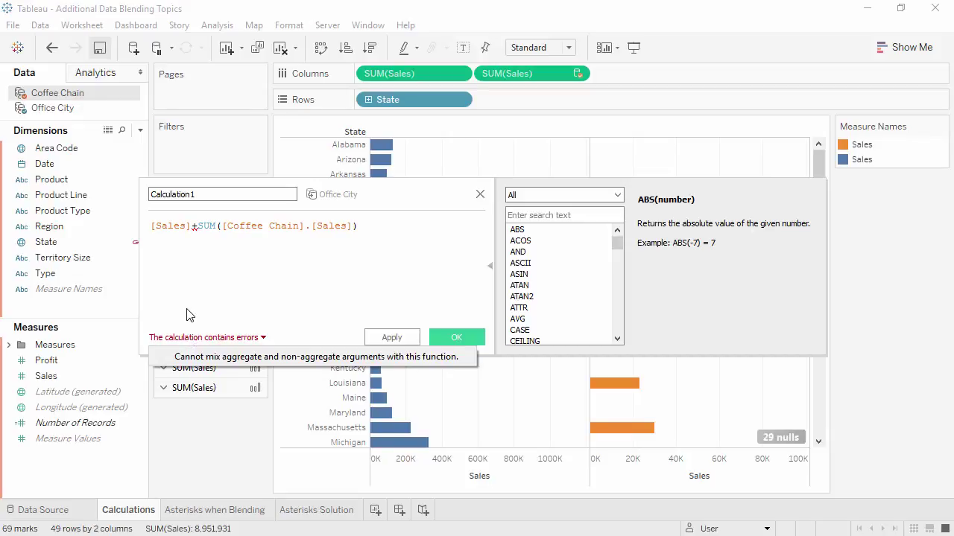
{"action": "left_click", "coordinate": [188, 303]}
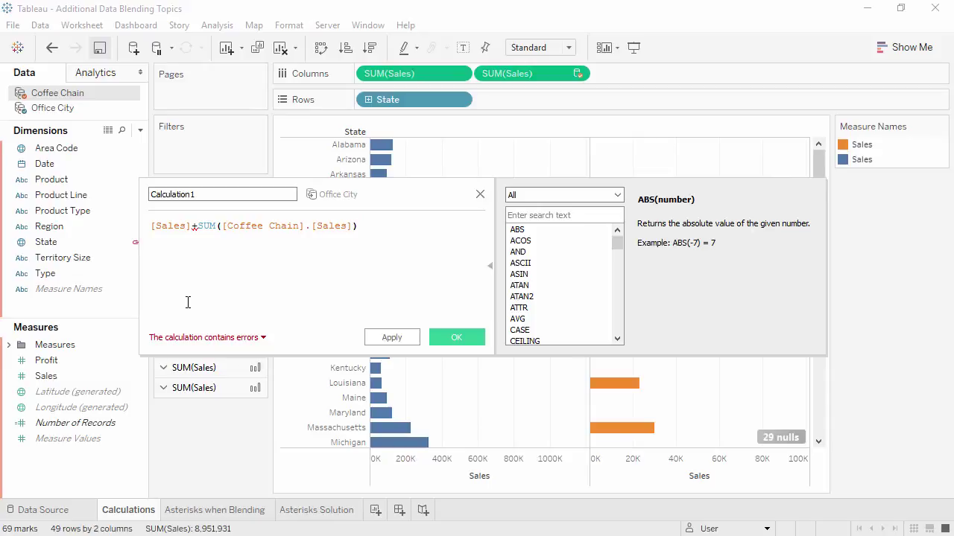
{"action": "left_click", "coordinate": [151, 226]}
{"action": "type", "text": "SUM("}
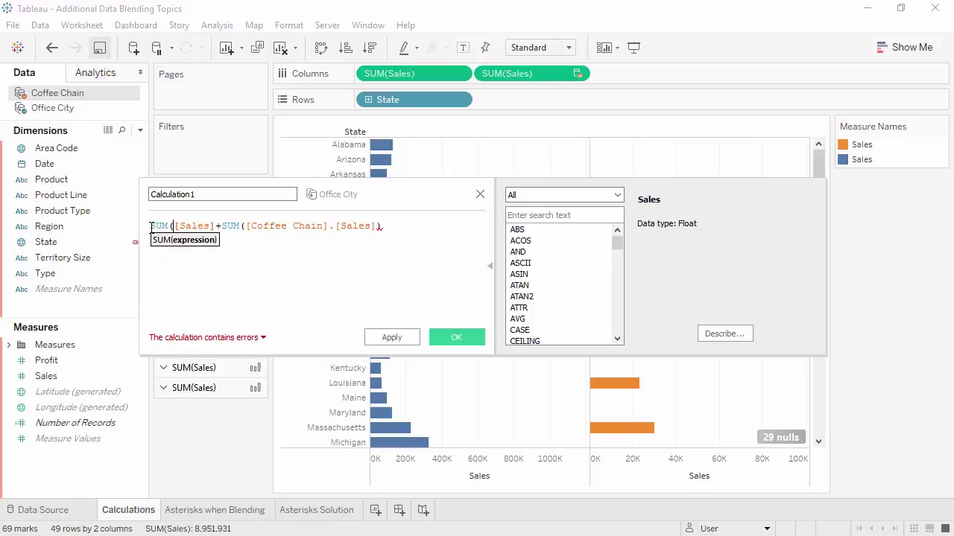
{"action": "left_click", "coordinate": [216, 226]}
{"action": "type", "text": ")"}
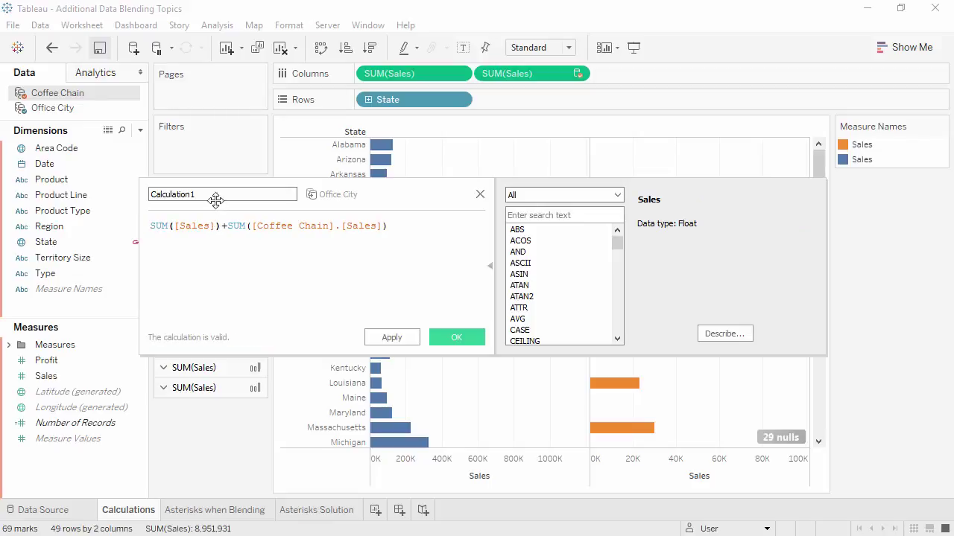
Rename Calculation1 to 'Combined Sales' and save the field.
{"action": "left_click_drag", "start_coordinate": [209, 195], "coordinate": [142, 195]}
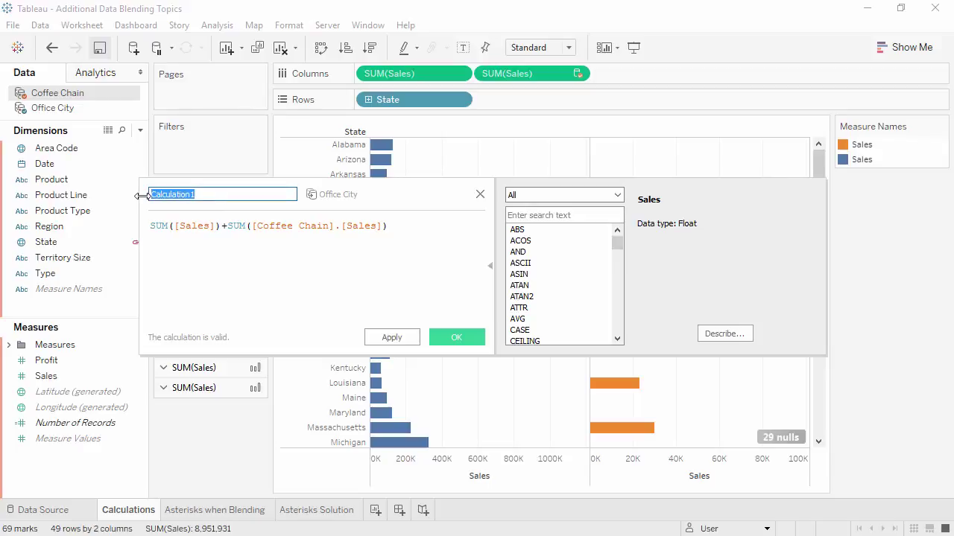
{"action": "type", "text": "Combined Sales"}
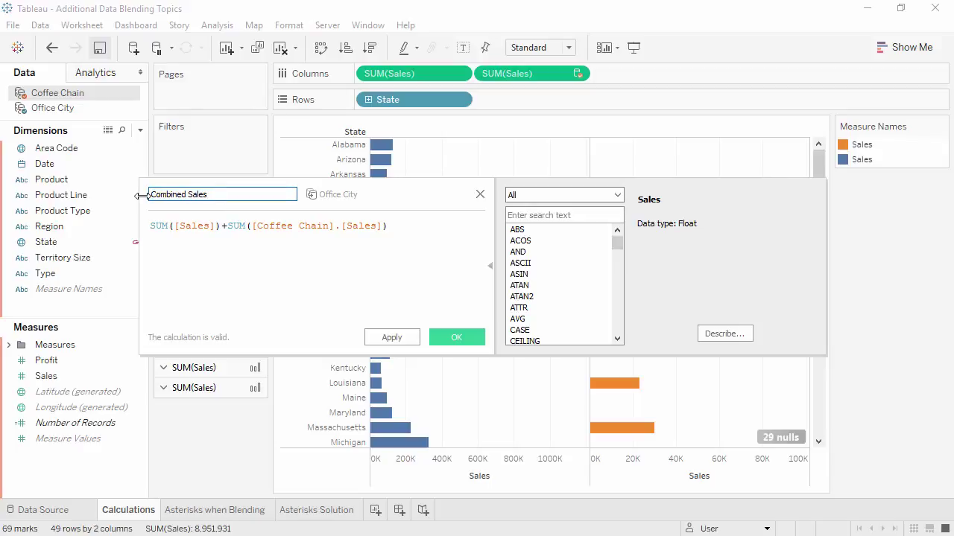
{"action": "left_click", "coordinate": [456, 339]}
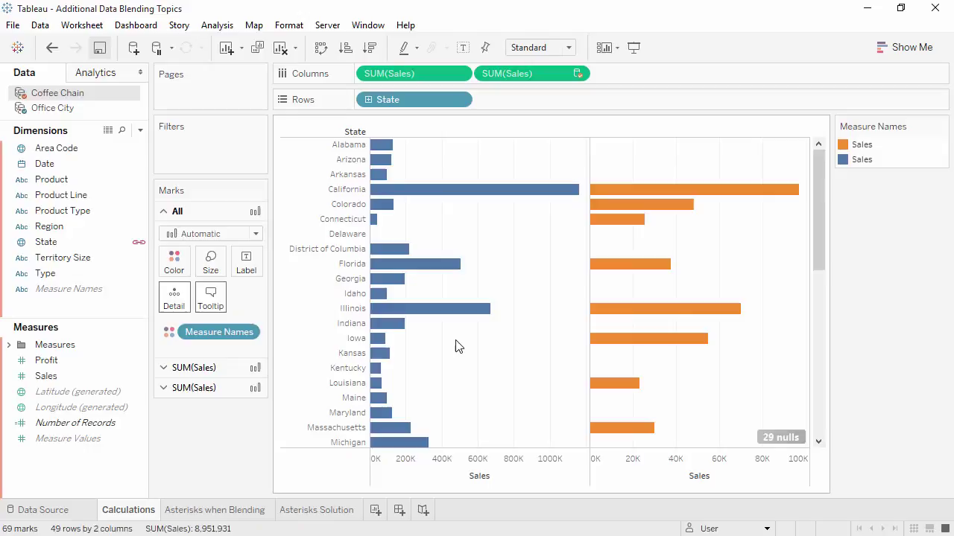
Plot Combined Sales from Office City as another column of bars on the Columns shelf.
{"action": "left_click", "coordinate": [94, 110]}
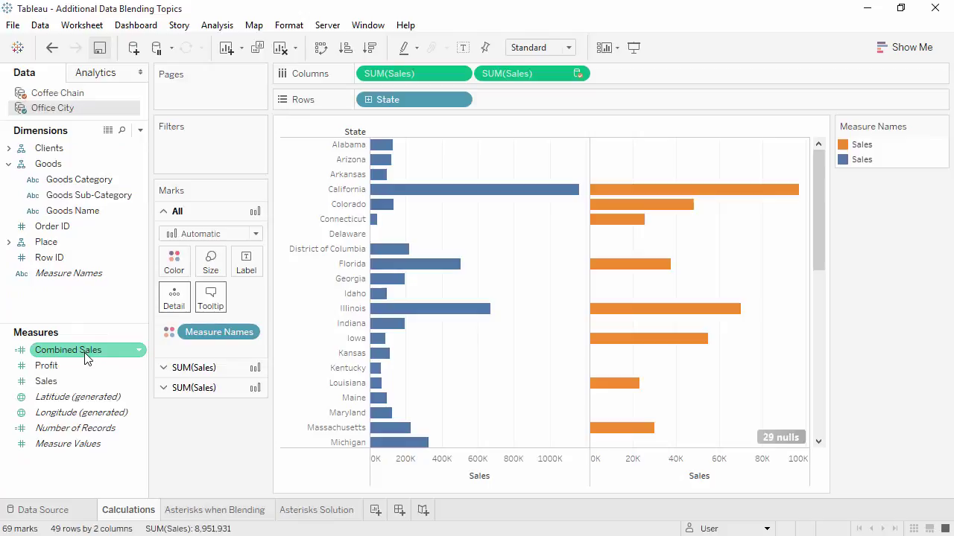
{"action": "left_click_drag", "start_coordinate": [86, 358], "coordinate": [656, 79]}
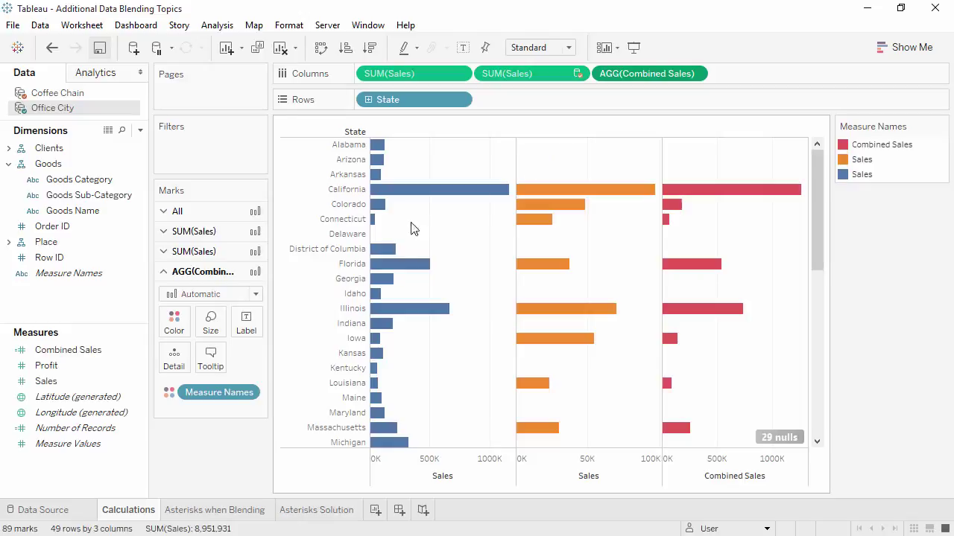
Edit Combined Sales to SUM([Sales])+ZN(SUM([Coffee Chain].[Sales])) and apply it.
{"action": "left_click", "coordinate": [105, 356]}
{"action": "right_click", "coordinate": [103, 360]}
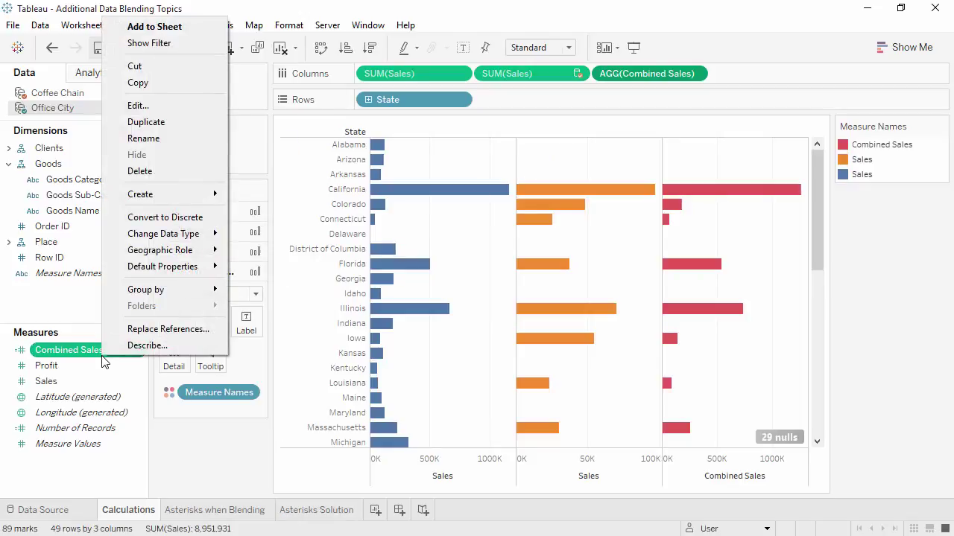
{"action": "left_click", "coordinate": [187, 110]}
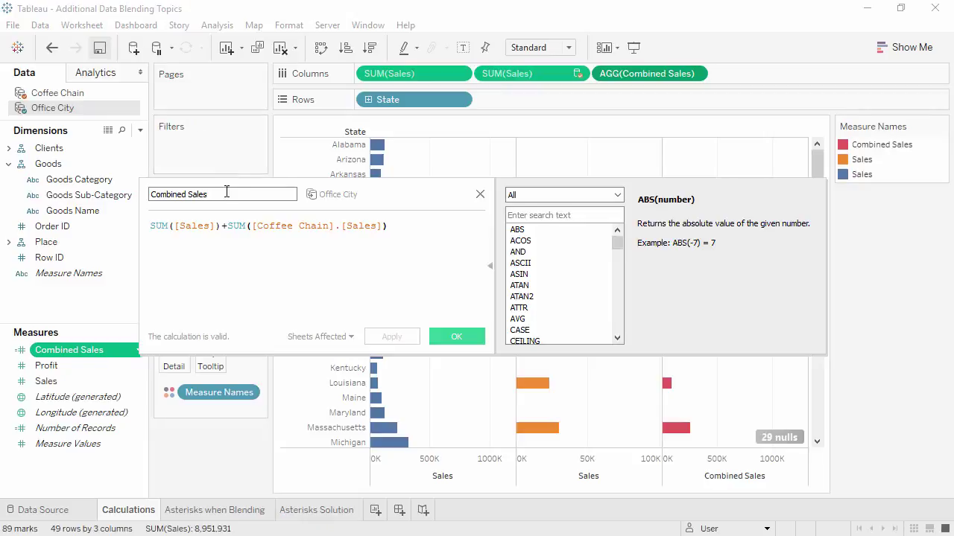
{"action": "left_click", "coordinate": [230, 224]}
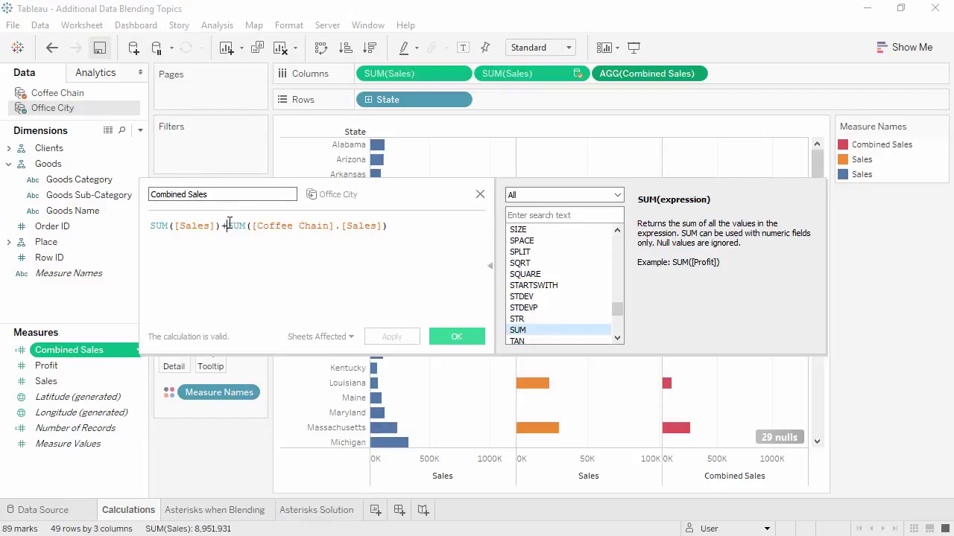
{"action": "type", "text": "ZN("}
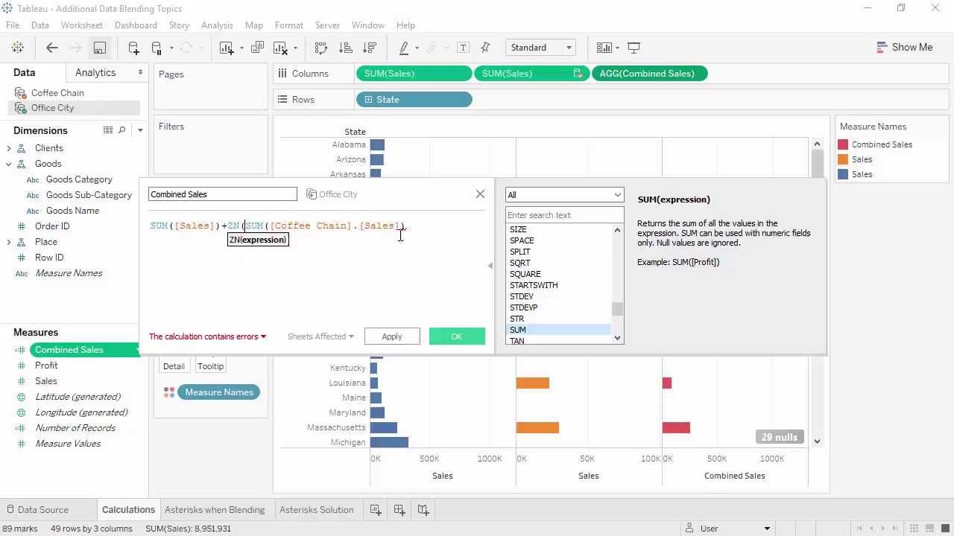
{"action": "left_click", "coordinate": [421, 233]}
{"action": "type", "text": "))"}
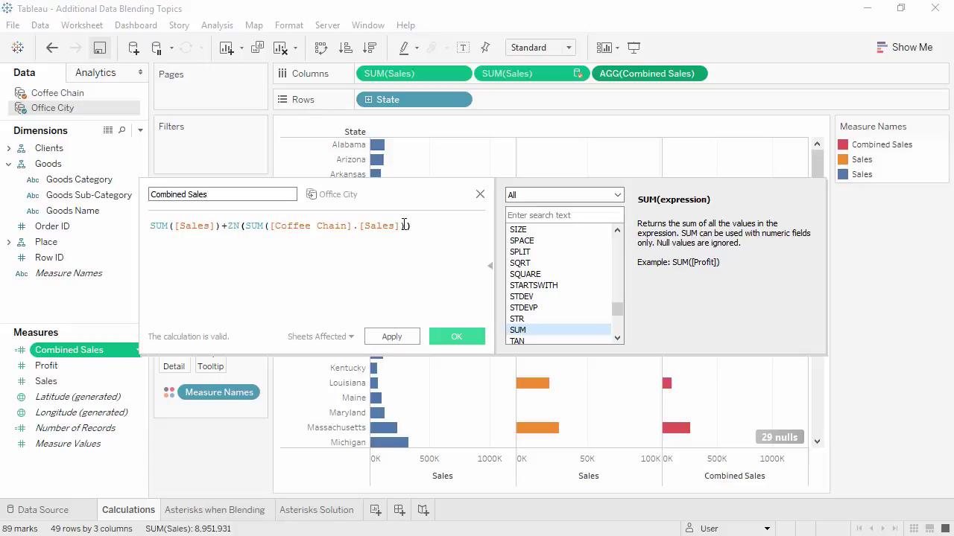
{"action": "left_click", "coordinate": [454, 341]}
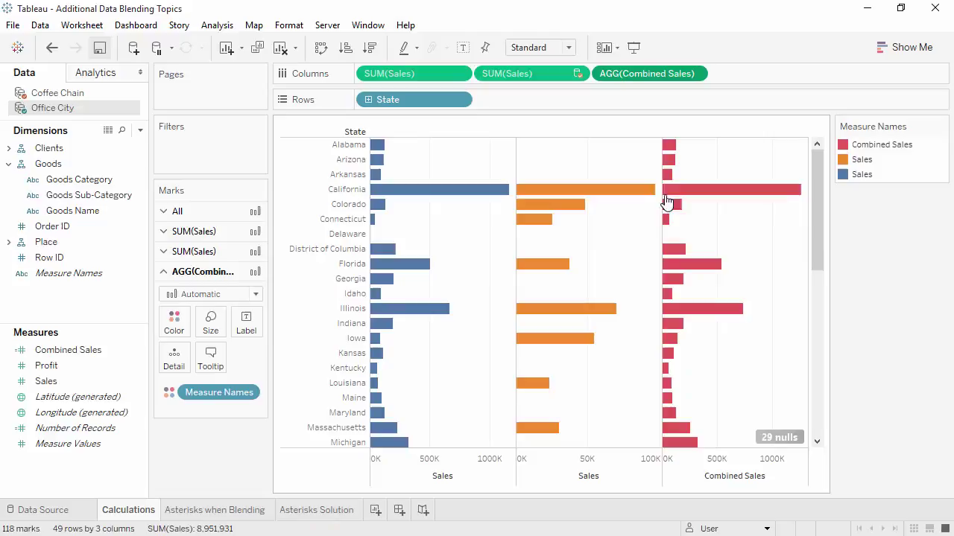
Switch to the Asterisks when Blending sheet and show the Coffee Chain source's fields.
{"action": "left_click", "coordinate": [249, 511]}
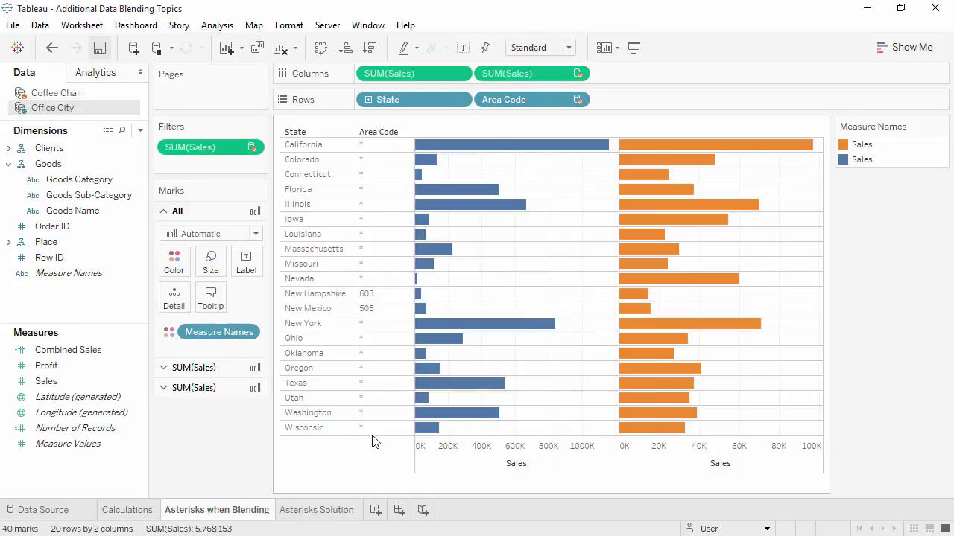
{"action": "left_click", "coordinate": [102, 95]}
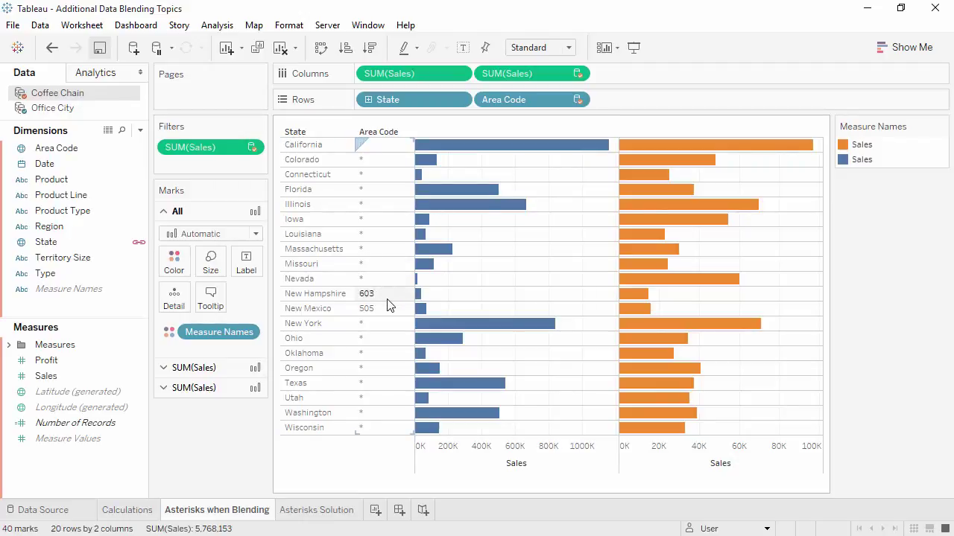
On the Asterisks Solution sheet, add Area Code to Rows after State.
{"action": "left_click", "coordinate": [339, 511]}
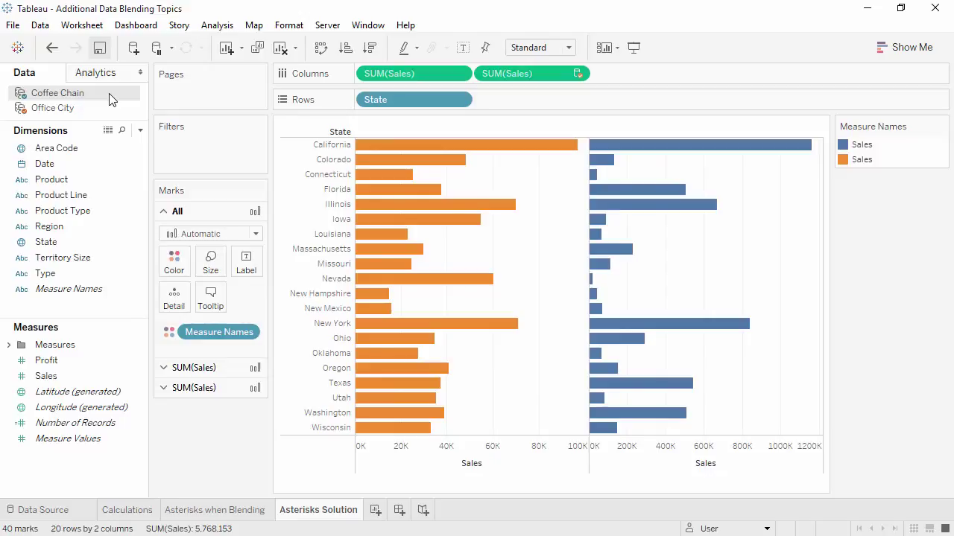
{"action": "left_click", "coordinate": [115, 152]}
{"action": "left_click_drag", "start_coordinate": [116, 153], "coordinate": [496, 104]}
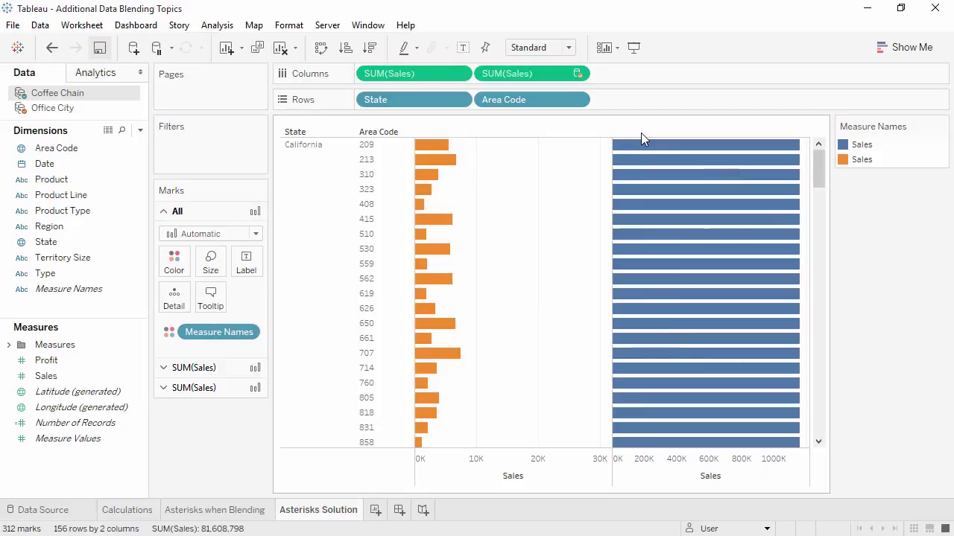
{"action": "mouse_move", "coordinate": [643, 159]}
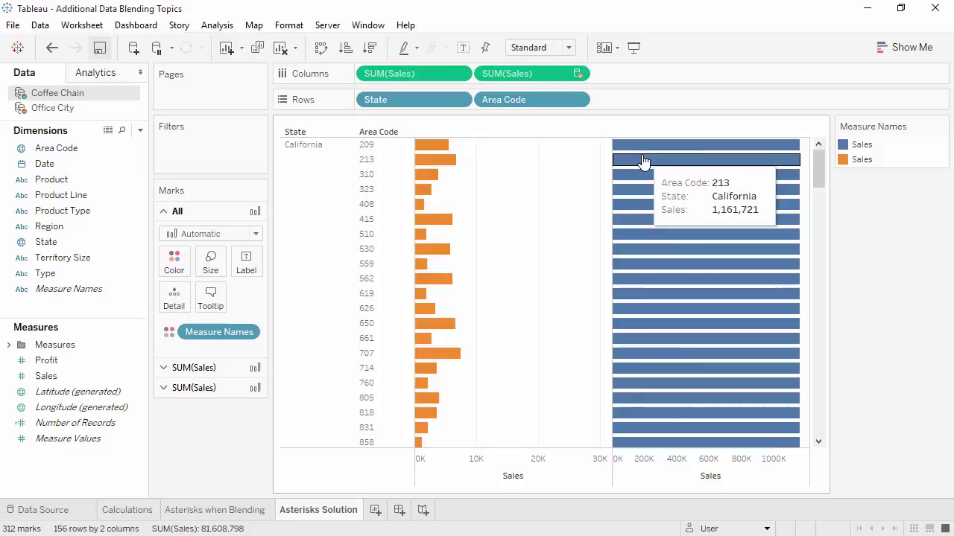